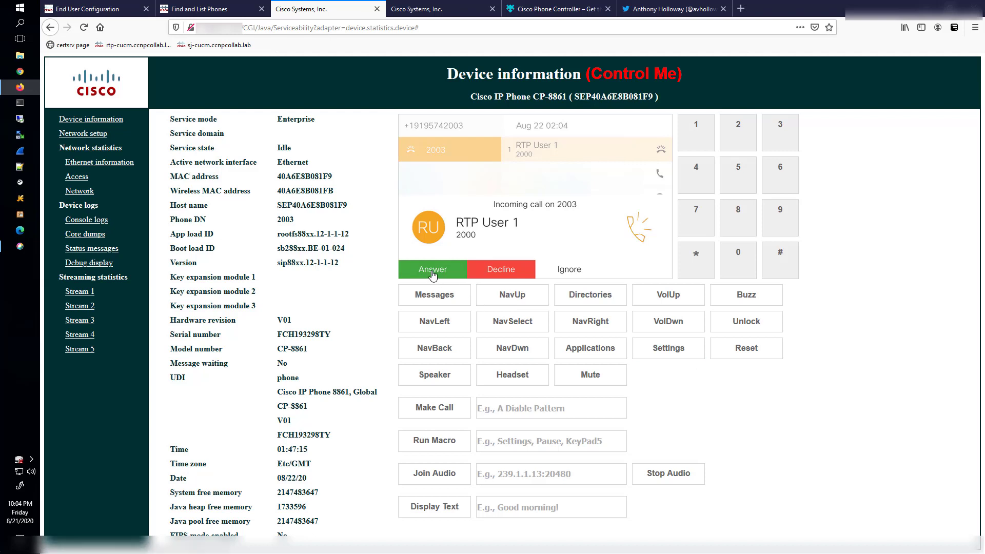
- Answer the incoming call from extension 2000, put it on hold, then resume it
click(430, 273)
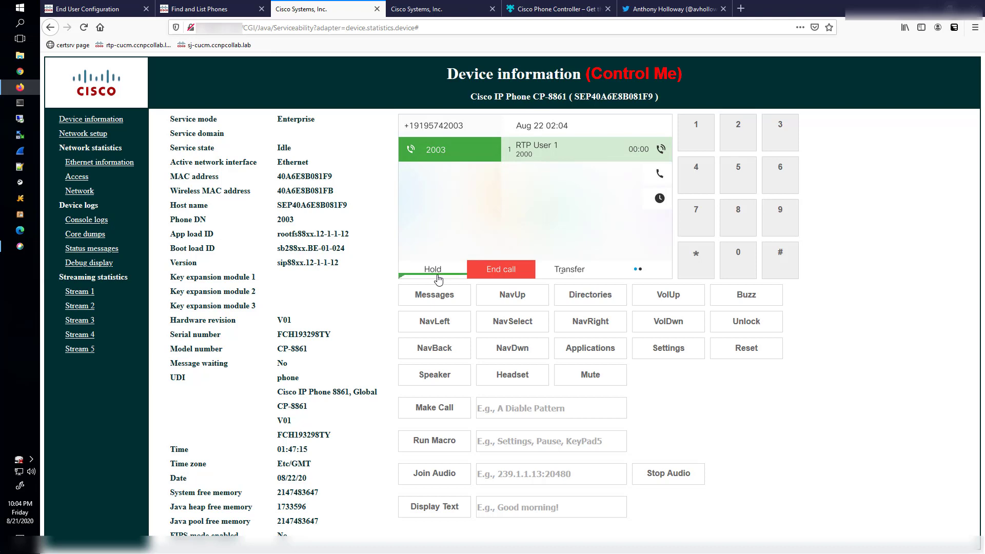
click(406, 267)
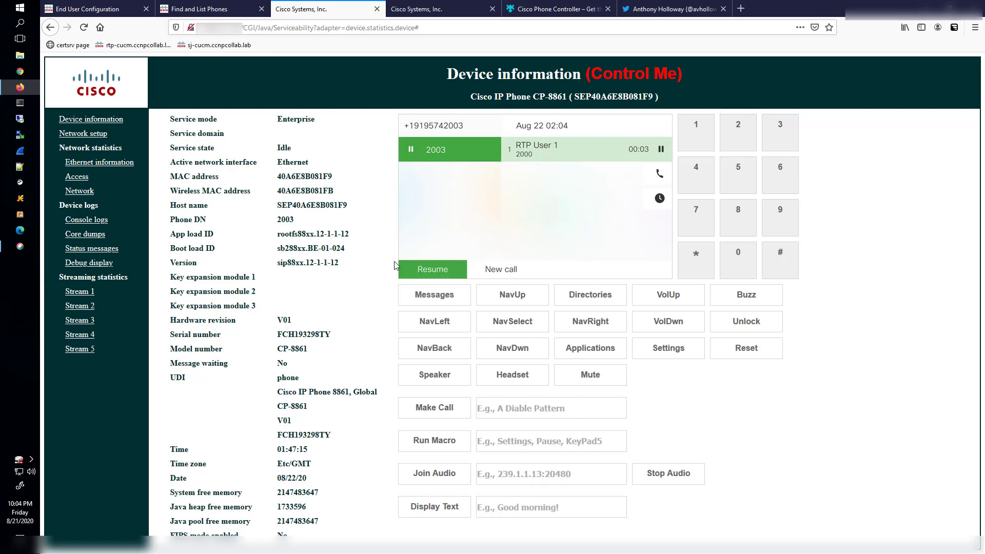
click(430, 272)
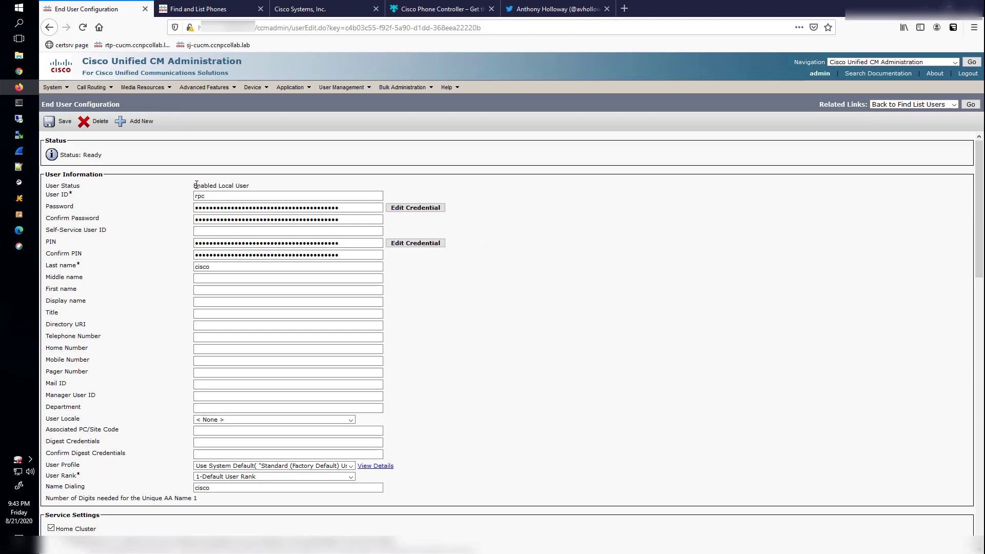
drag(197, 185, 276, 187)
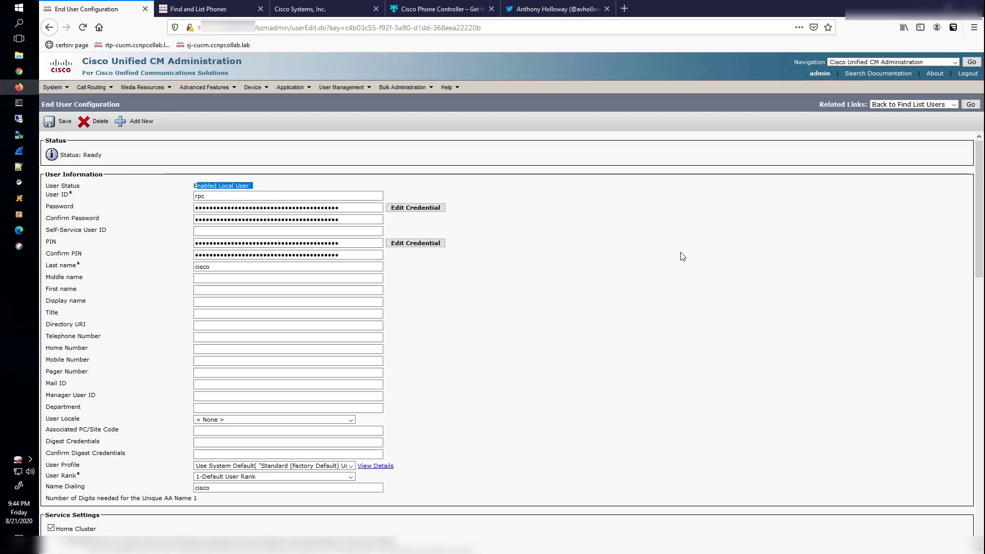
scroll(684, 259, down, 5)
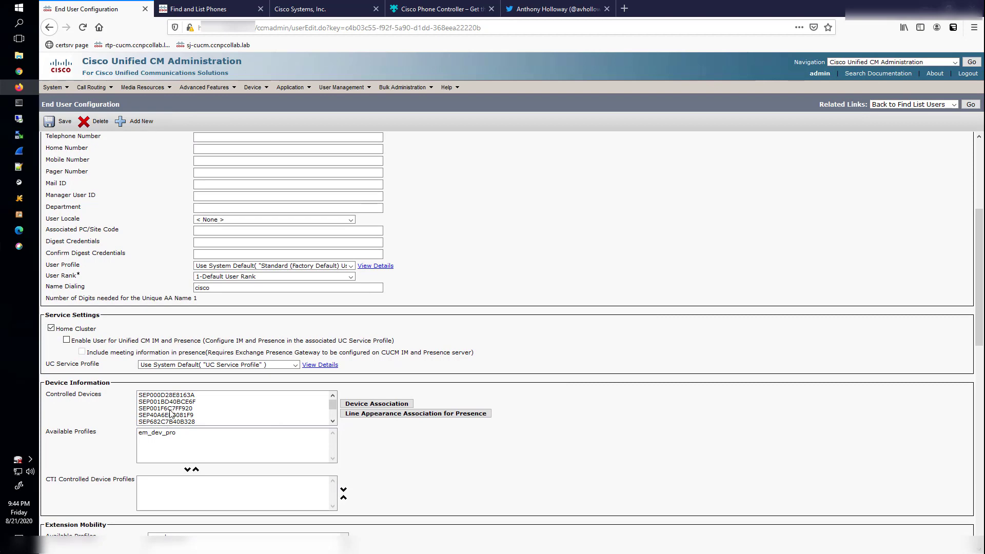
scroll(173, 408, down, 2)
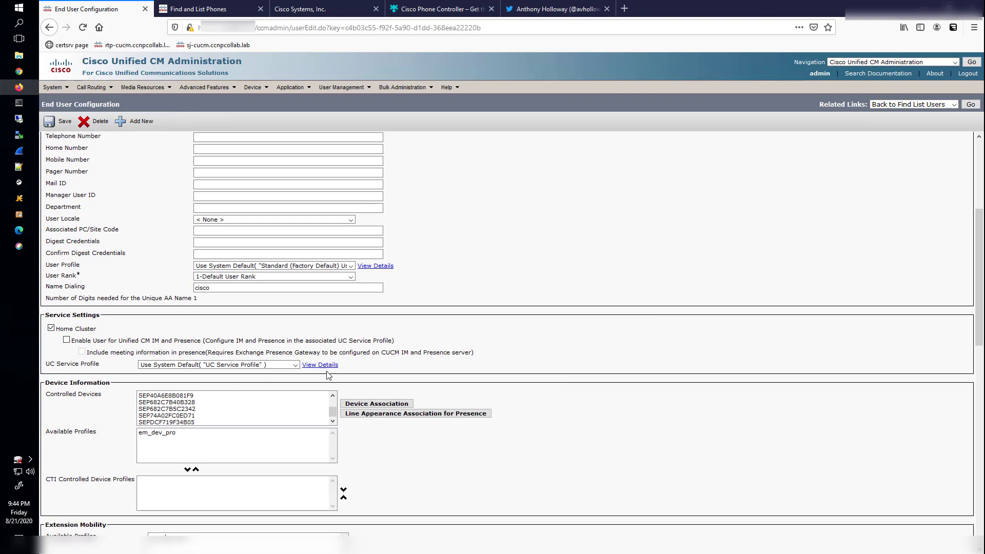
scroll(649, 301, down, 5)
scroll(636, 315, down, 6)
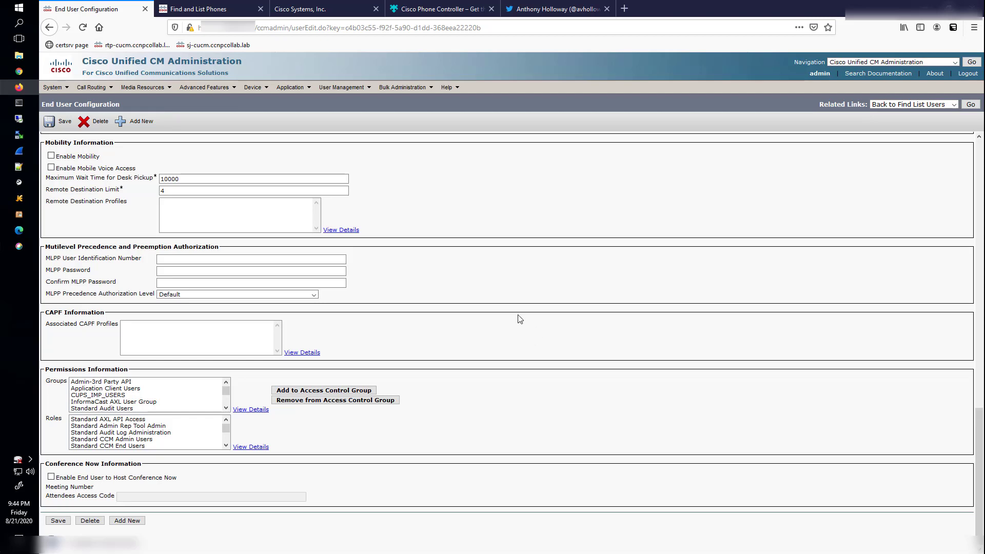
scroll(513, 315, up, 9)
scroll(497, 304, up, 3)
scroll(496, 303, down, 10)
- Review the CUCM phone list, then bring up the CP-8861's Device information page
click(220, 10)
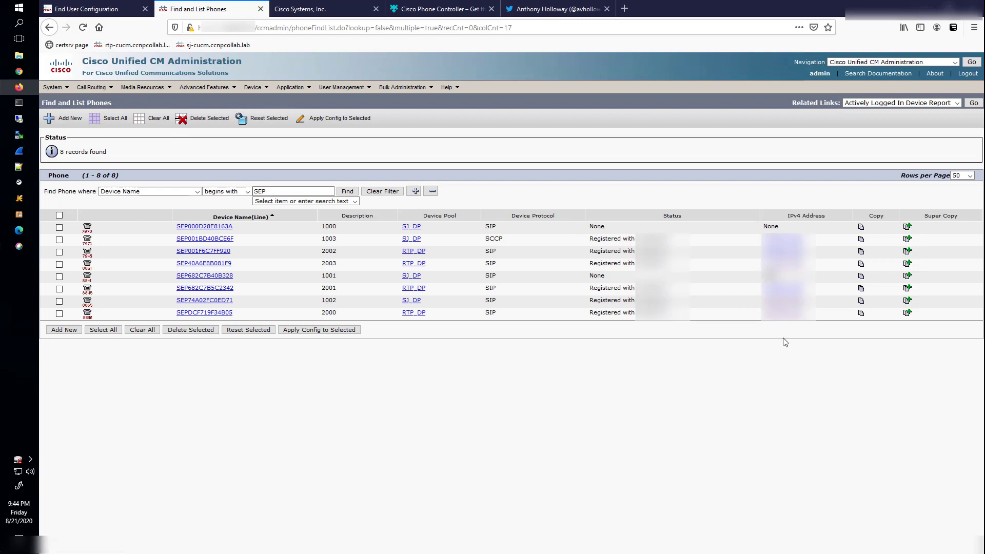
click(286, 6)
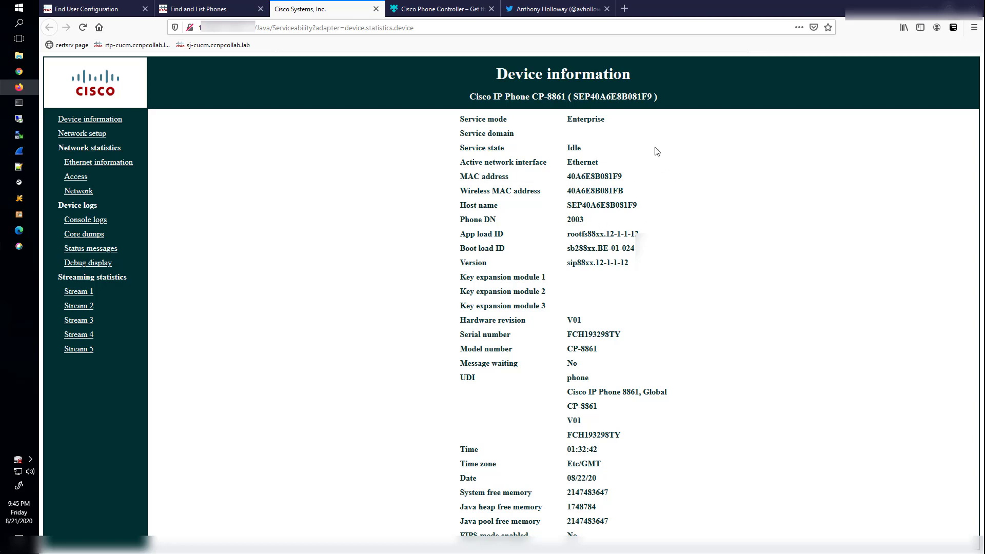
- Look over the Cisco Phone Controller add-on page and its developer's Twitter profile
click(440, 9)
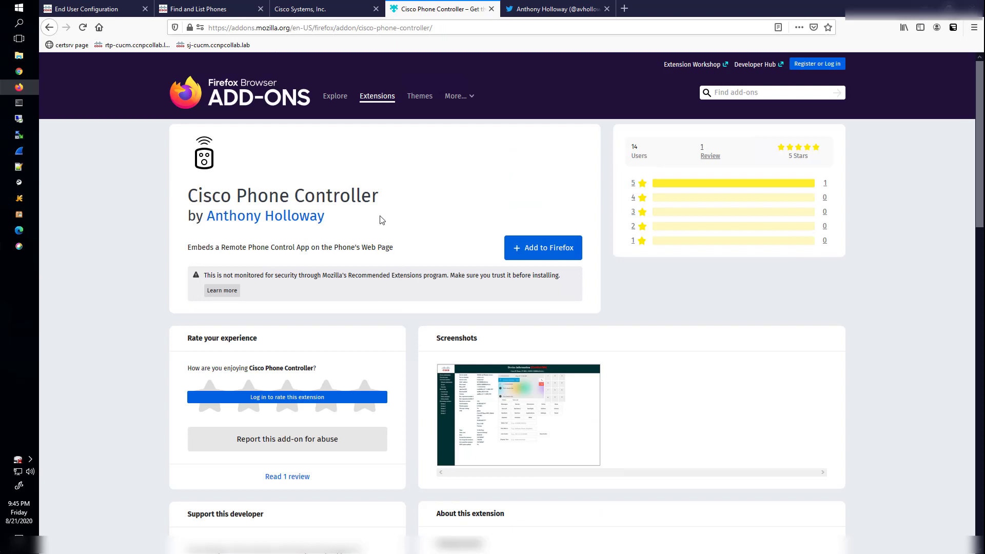
drag(203, 197, 411, 202)
click(425, 203)
click(530, 11)
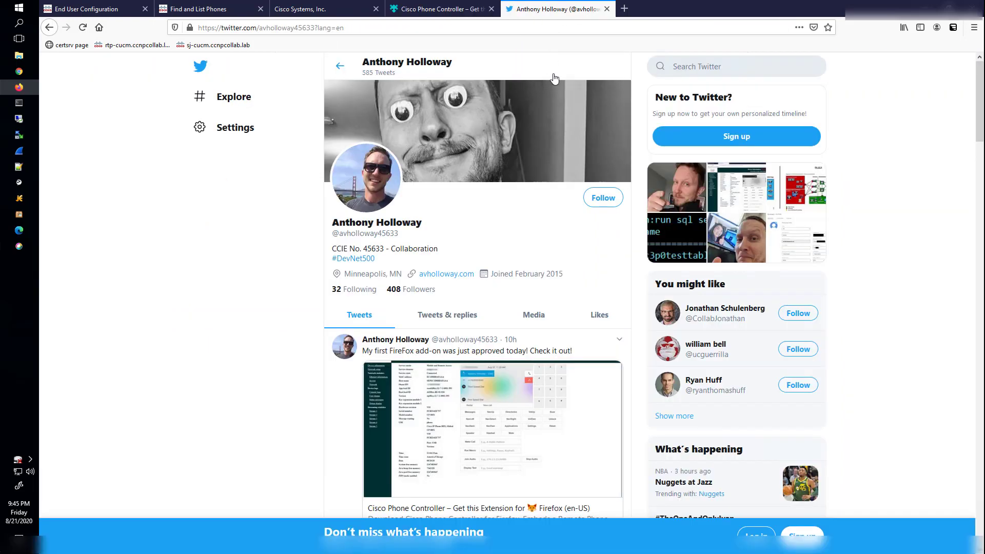
click(412, 8)
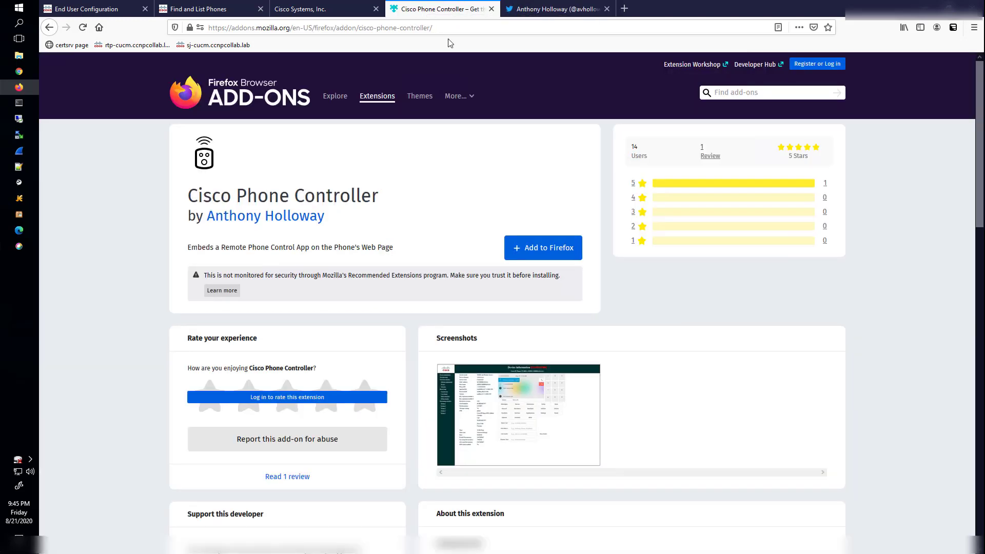
- Add Cisco Phone Controller to Firefox and dismiss the extension-added notice
click(545, 251)
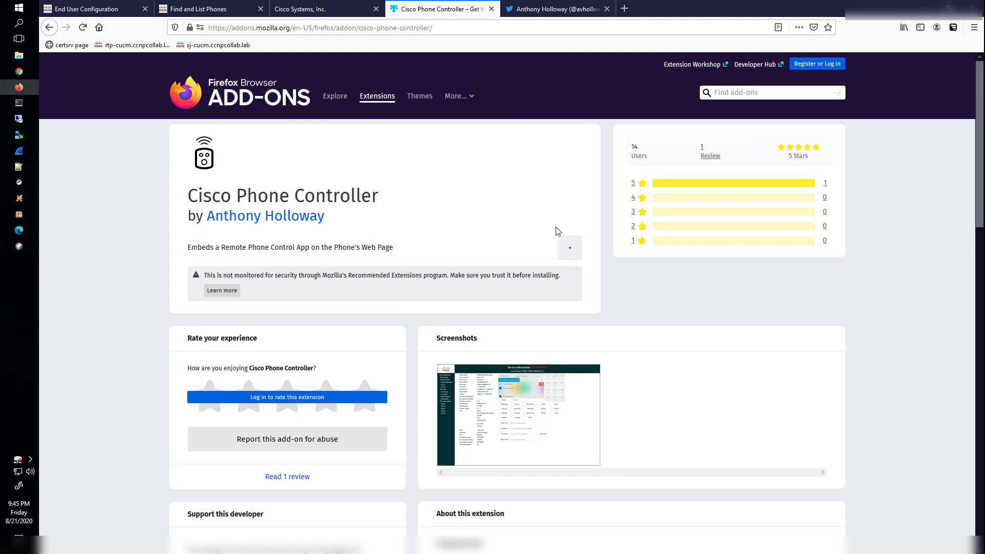
click(250, 104)
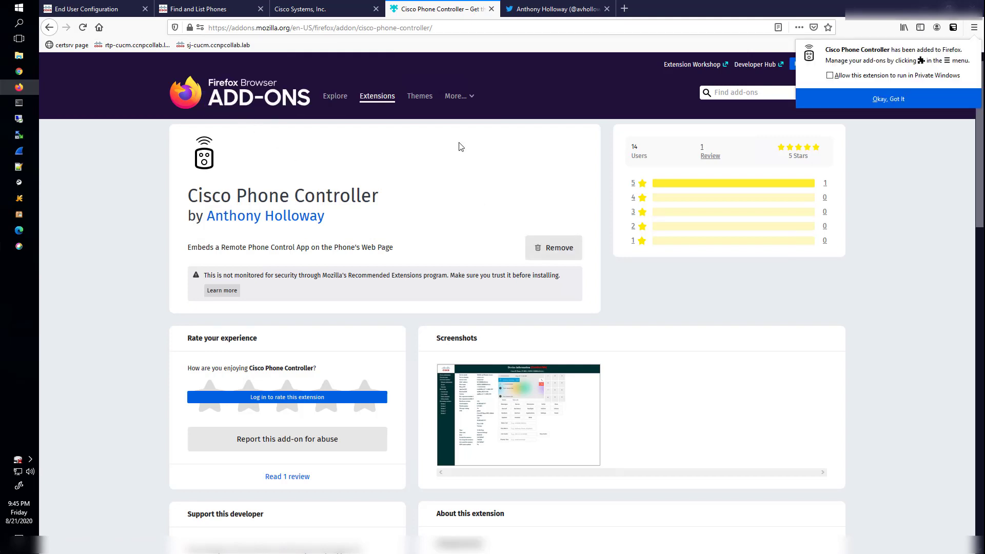
click(881, 99)
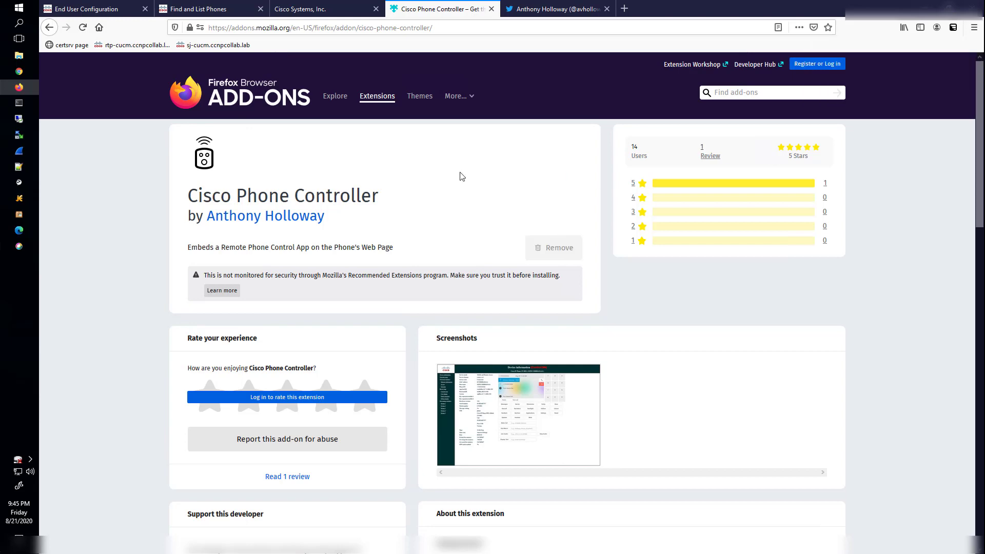
- Log in to the CP-8861's Control Me panel with the phone credentials
click(300, 11)
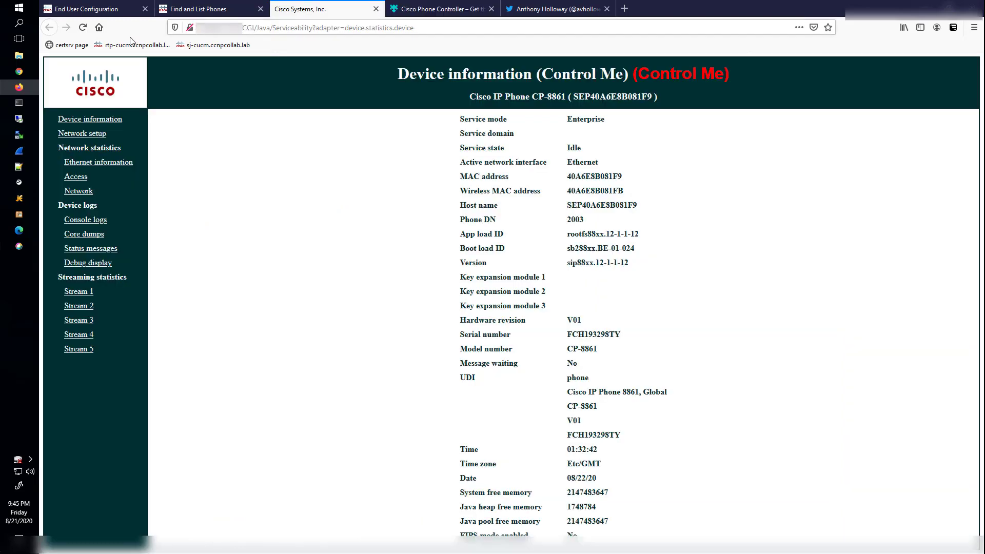
click(673, 83)
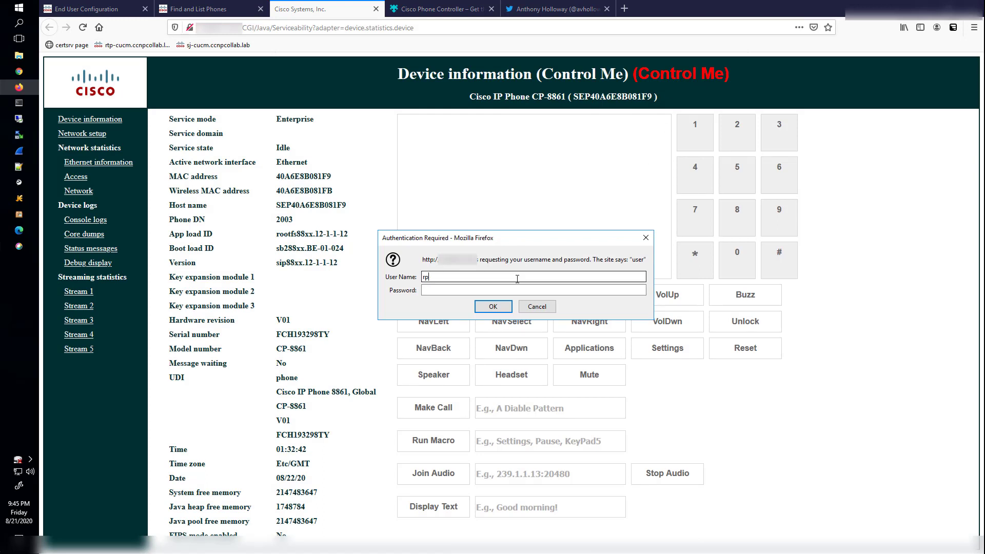
key(Tab)
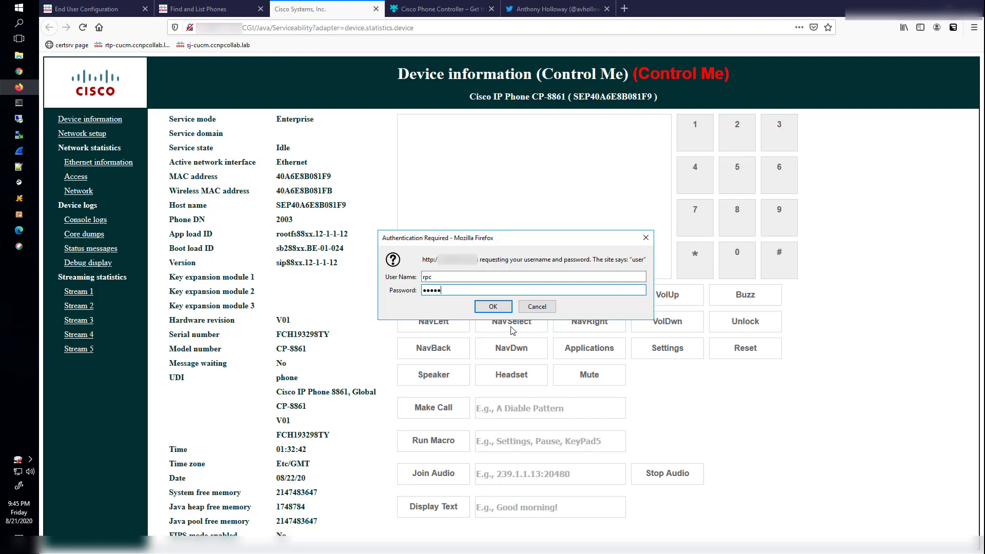
click(492, 307)
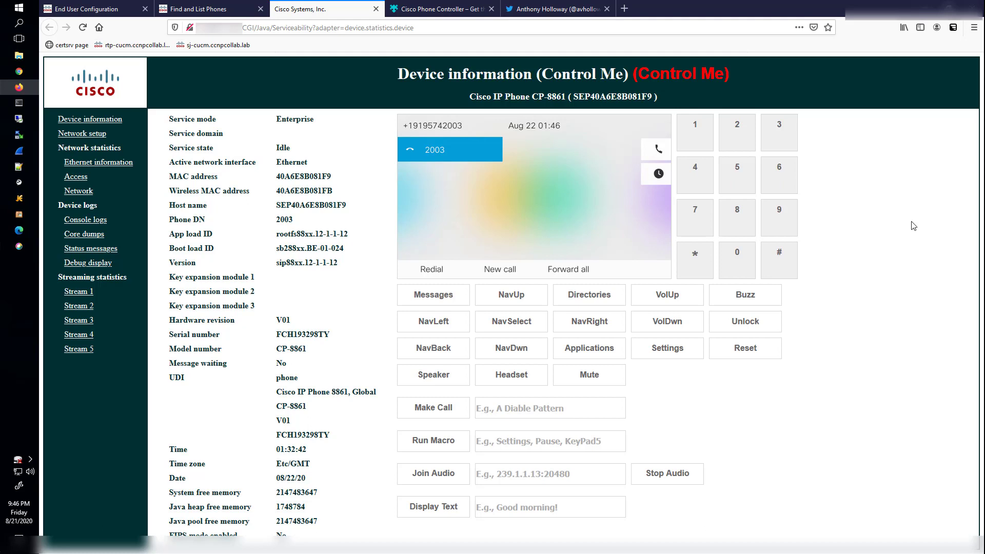
- Enter 2000 in the Make Call field and dial extension 2000
click(511, 408)
text(2000)
click(451, 407)
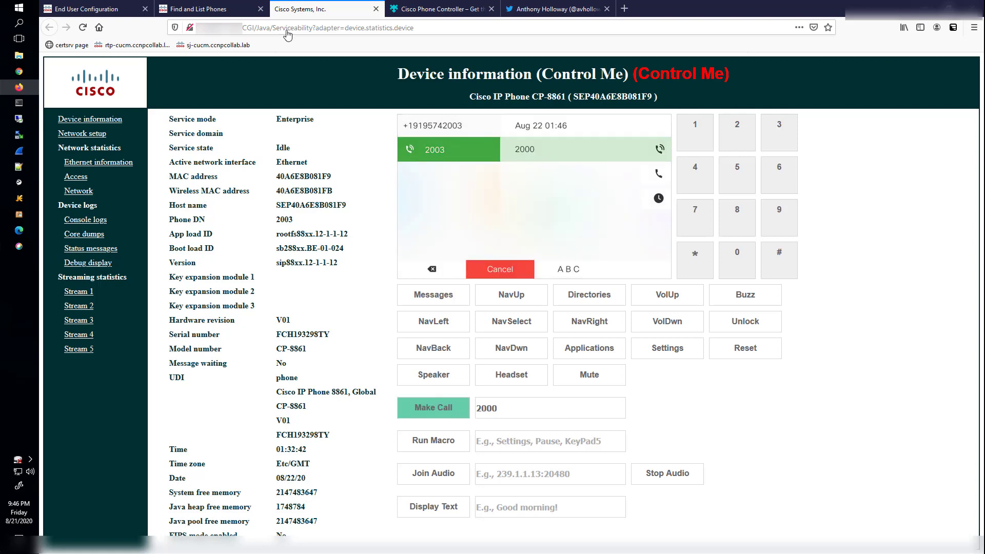
- From the CUCM phone list, open the web page of the extension 2000 phone
click(186, 9)
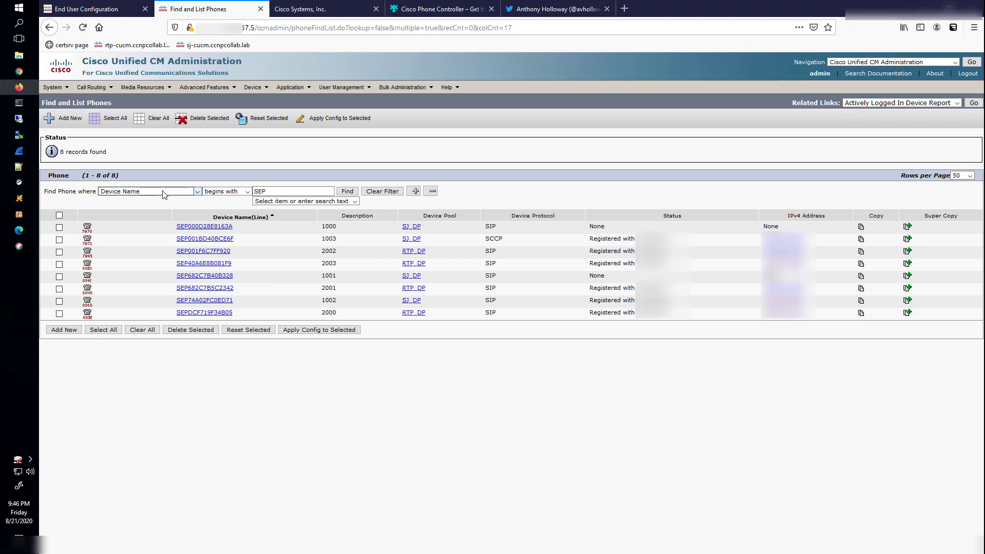
click(416, 191)
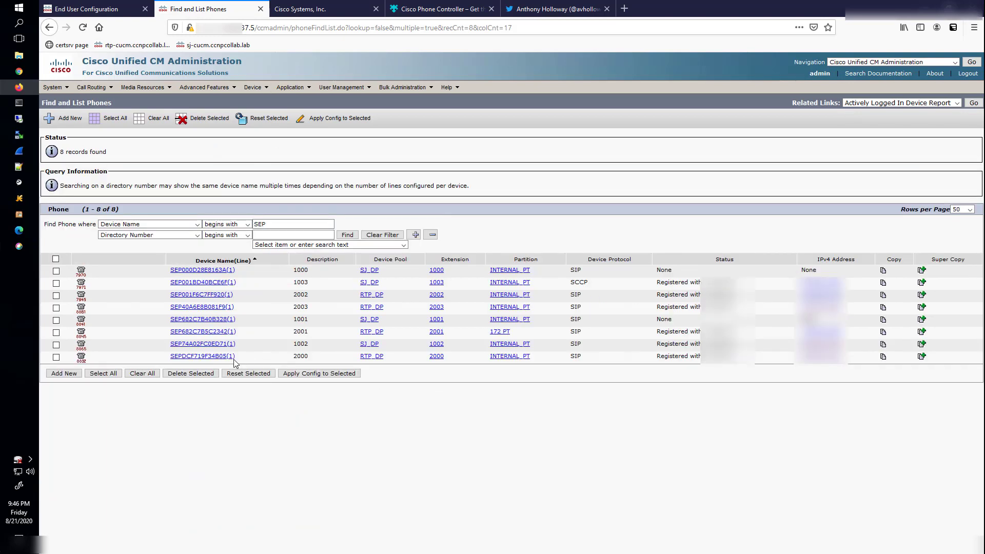
click(820, 355)
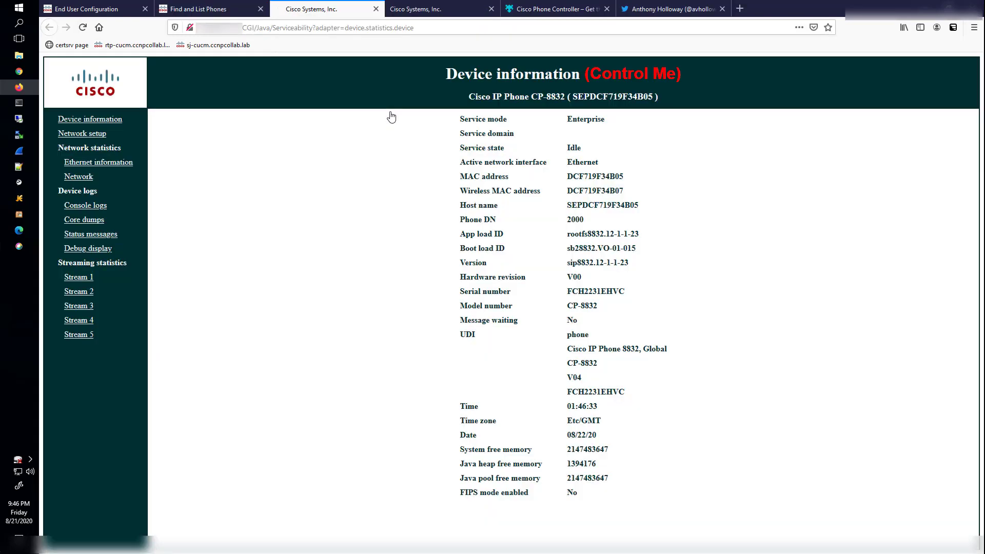
- Log in to its Control Me panel with the password, answer the call, then end it
click(631, 78)
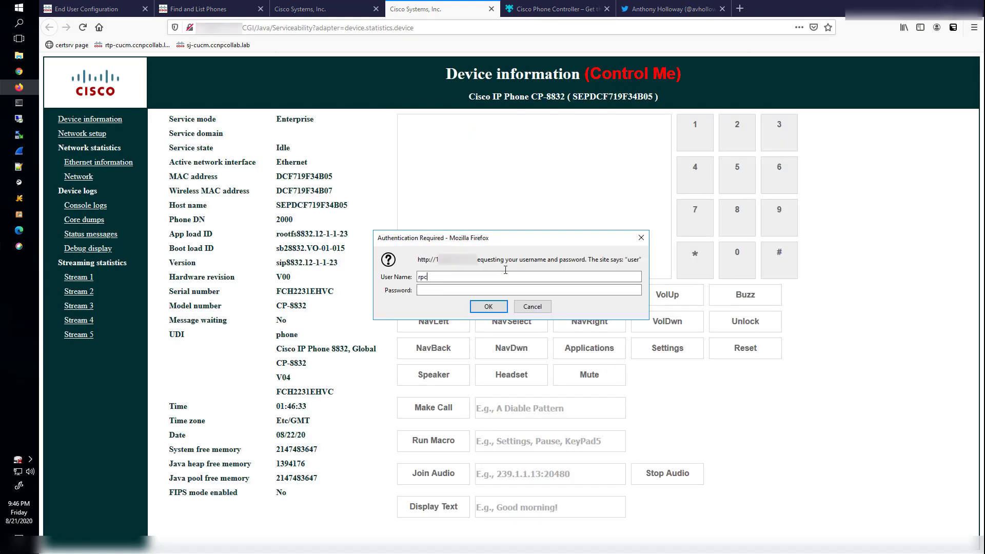
key(Tab)
text(cisco)
key(Return)
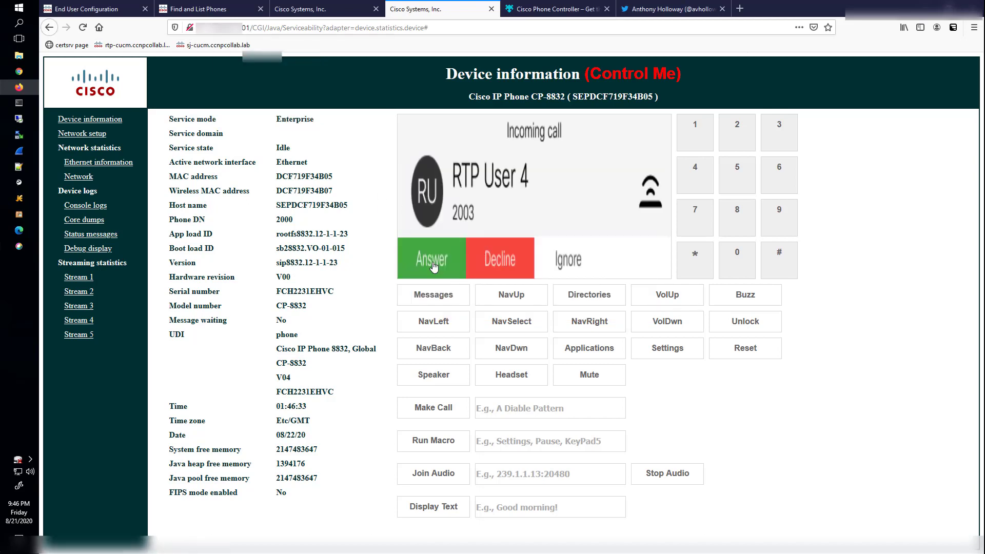
click(433, 266)
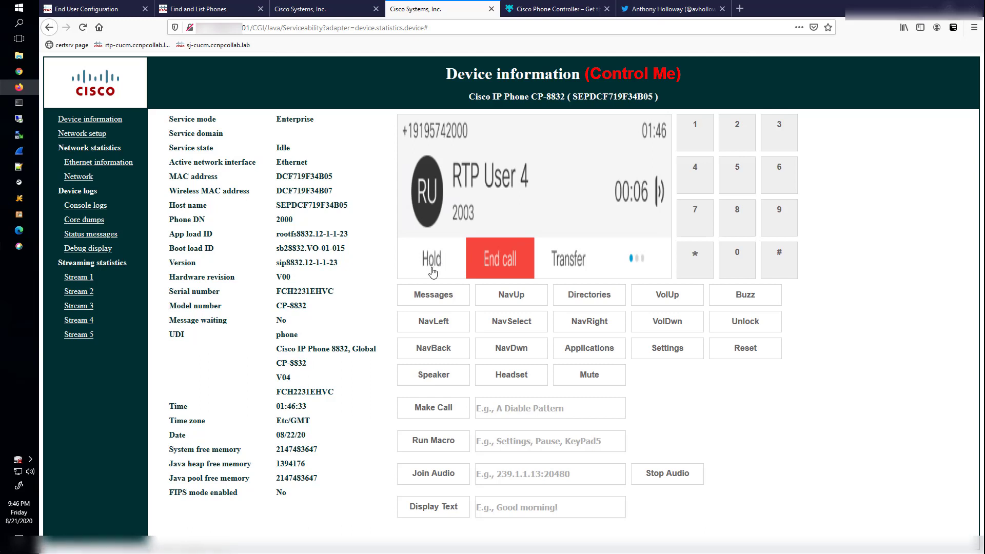
click(501, 268)
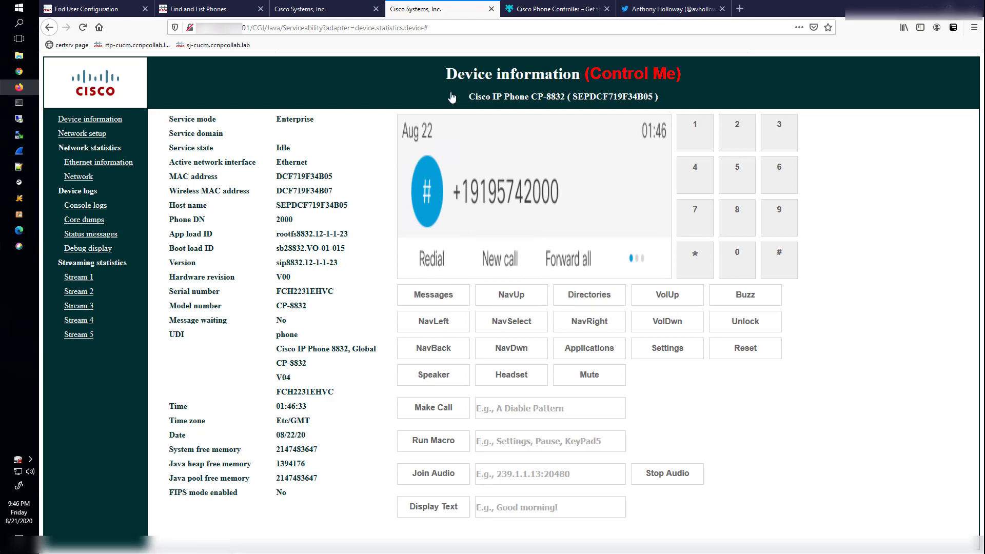
- Dial extension 2000 from the CP-8861's 2003 line and answer it on the CP-8832
click(343, 16)
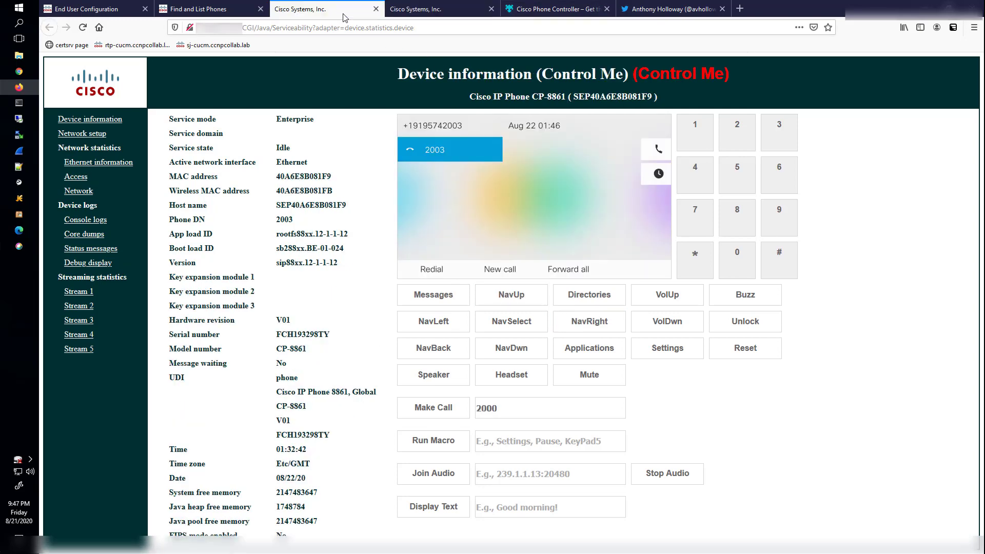
click(425, 160)
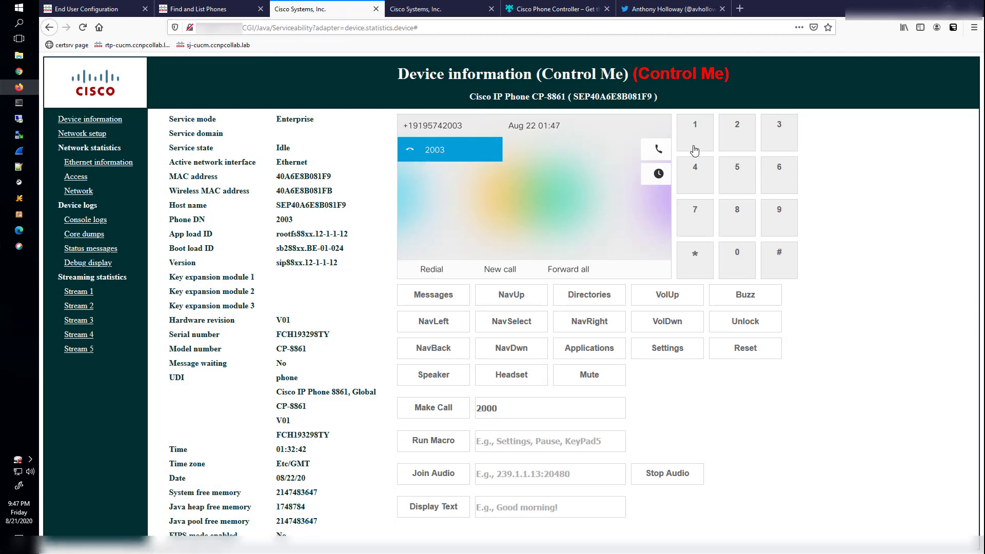
click(655, 151)
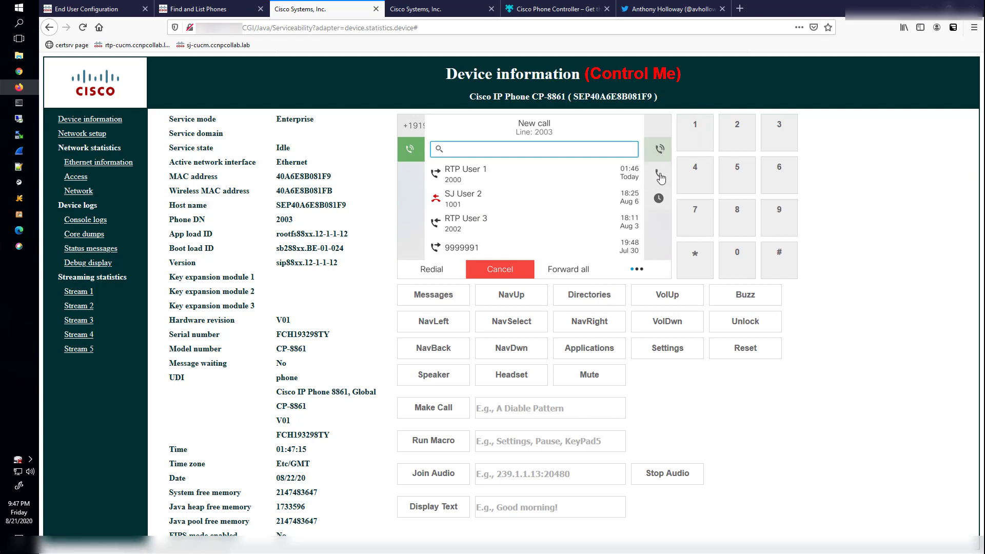
click(516, 273)
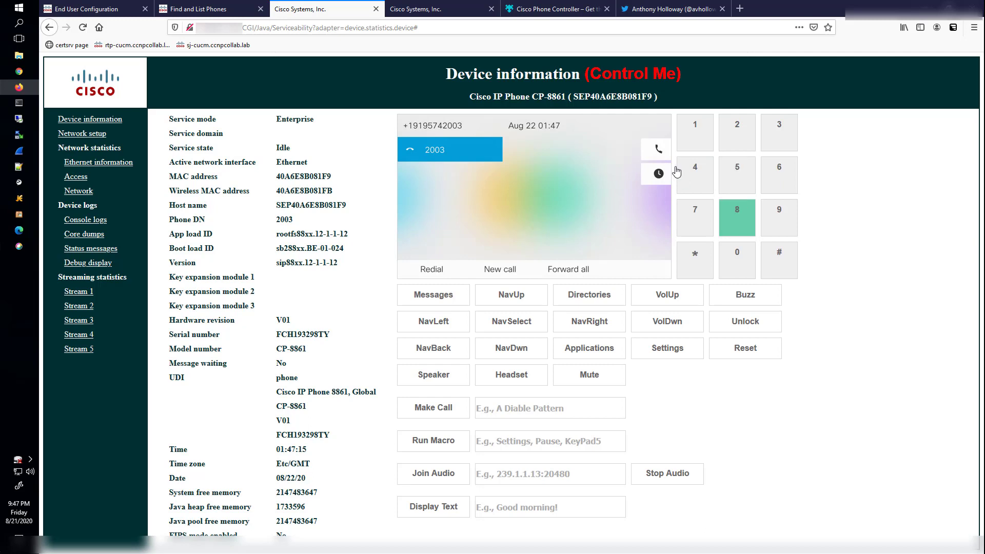
click(658, 149)
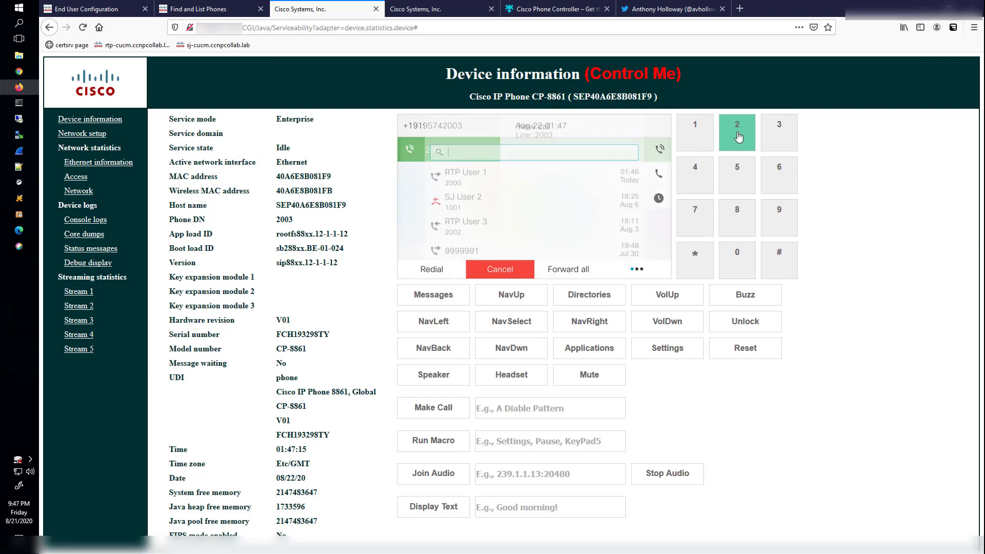
click(737, 259)
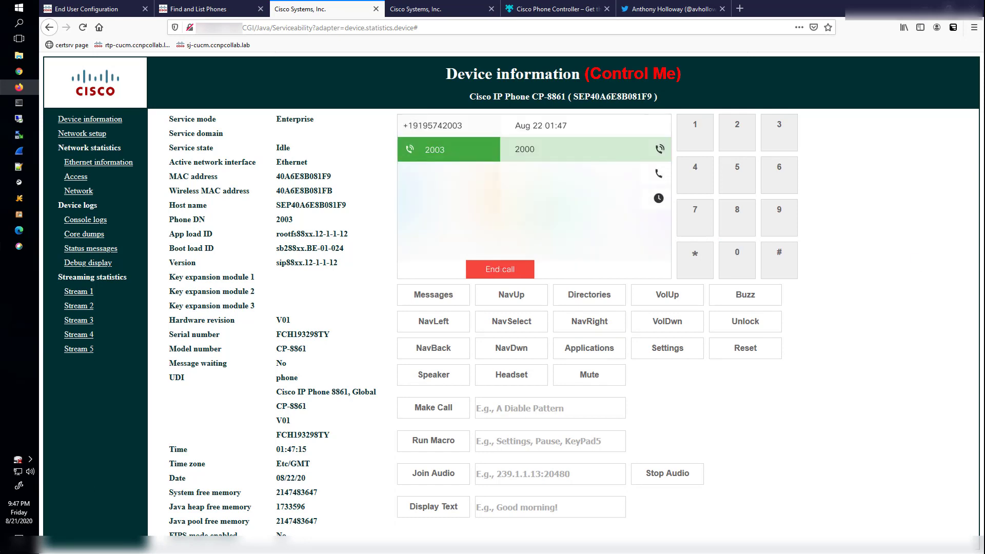
click(426, 9)
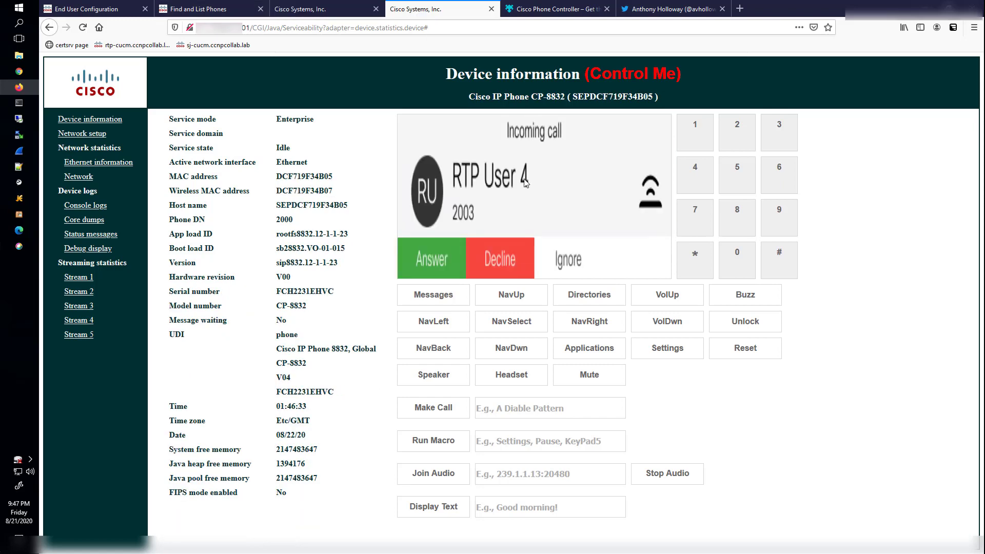
click(434, 272)
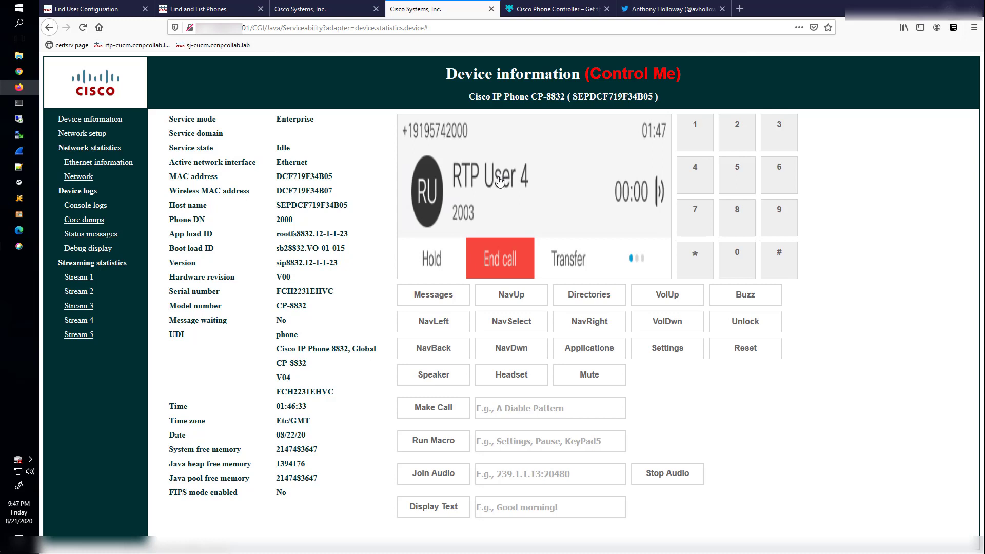
- End the CP-8832 call, then call voicemail 4000 from the CP-8861 and hang up
click(498, 267)
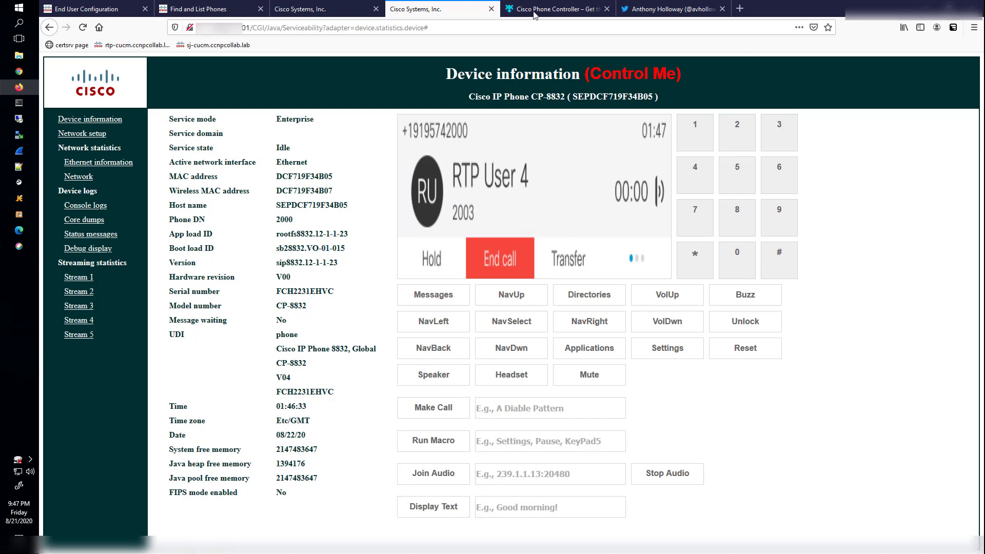
click(342, 17)
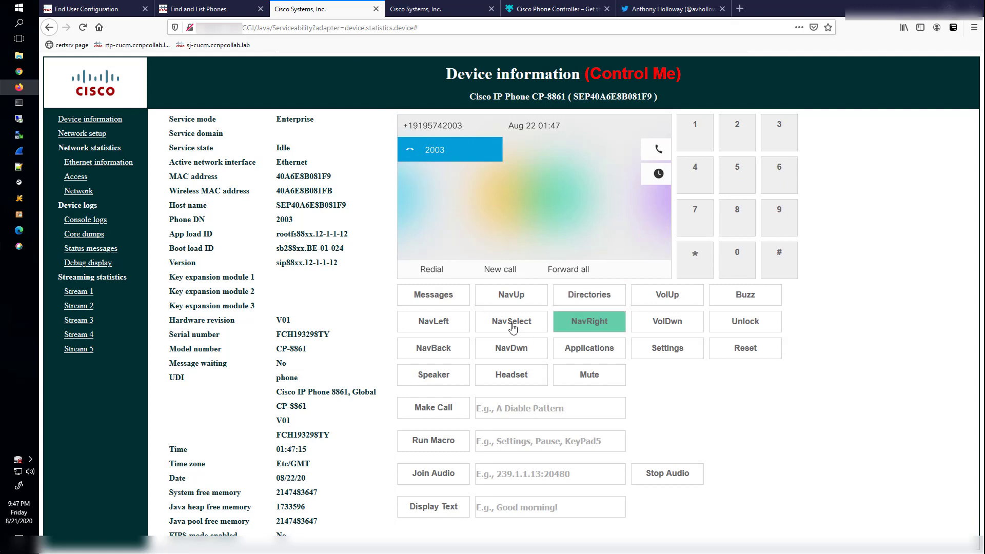
click(441, 297)
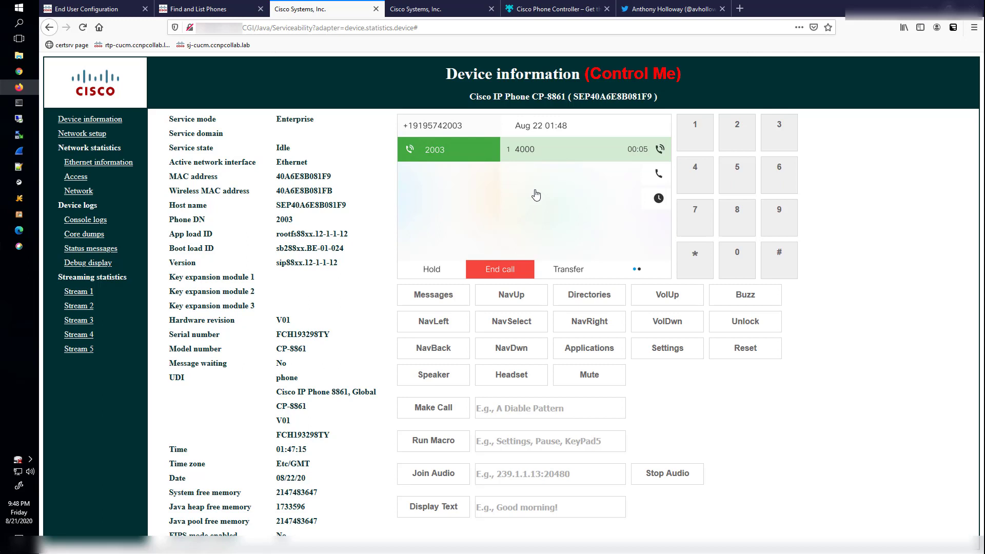
click(523, 270)
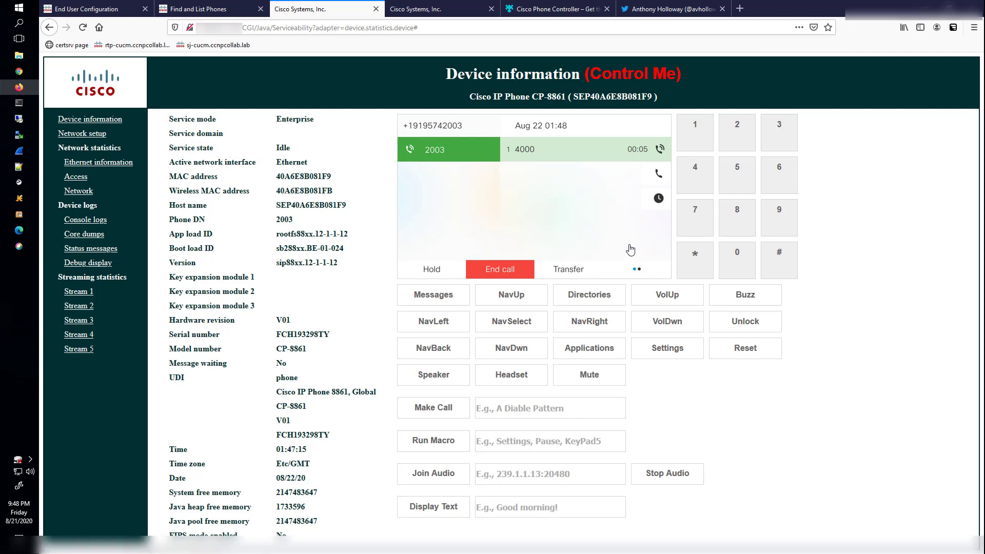